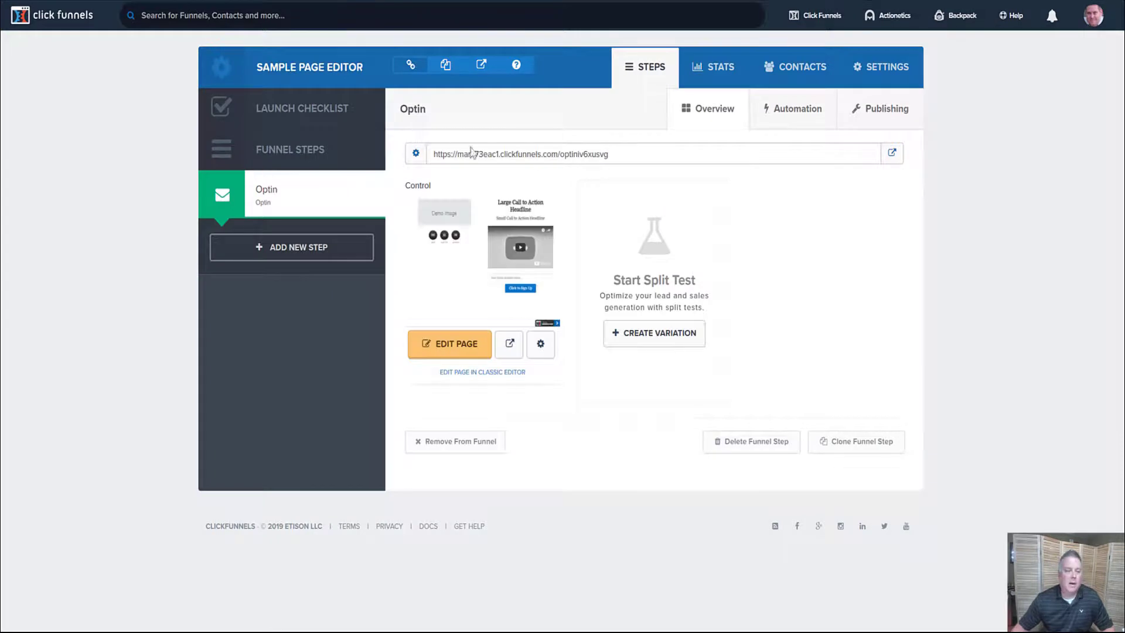
Step: Highlight the subdomain in the Optin step's URL, clear the highlight, and open the Domains section of the account settings
left_click_drag(458, 154, 501, 157)
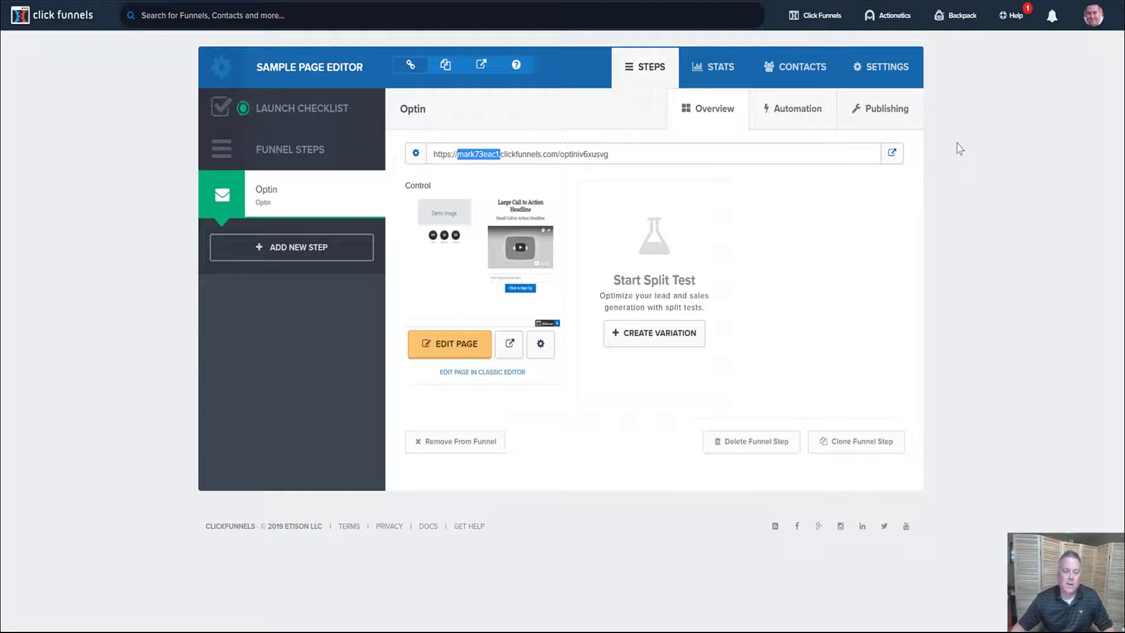
left_click(1052, 78)
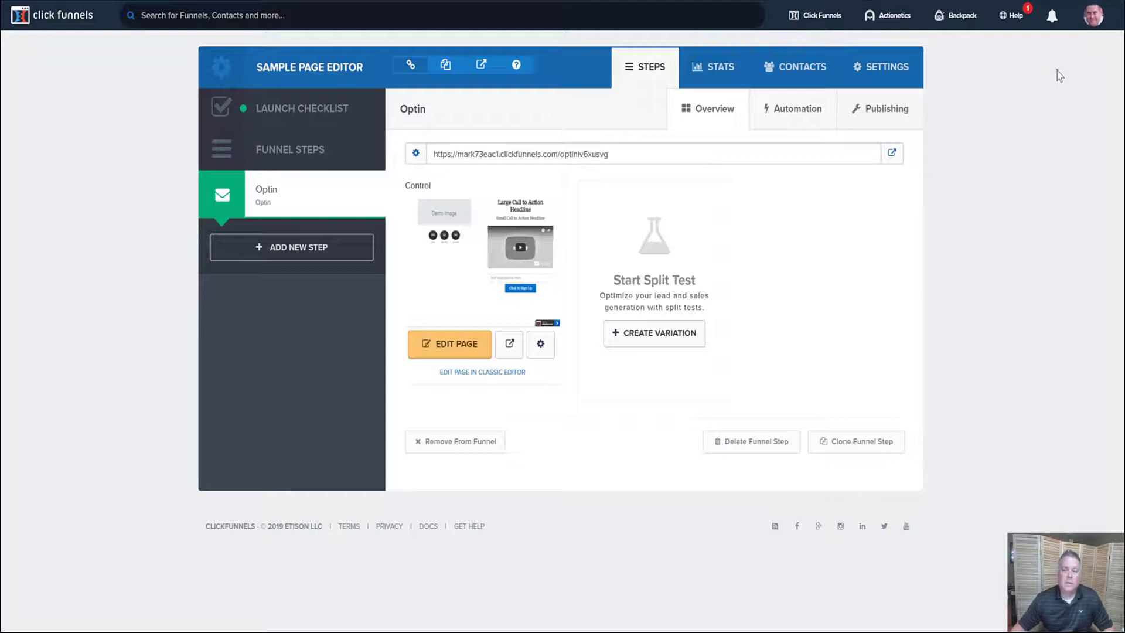
left_click(1093, 17)
left_click(1093, 46)
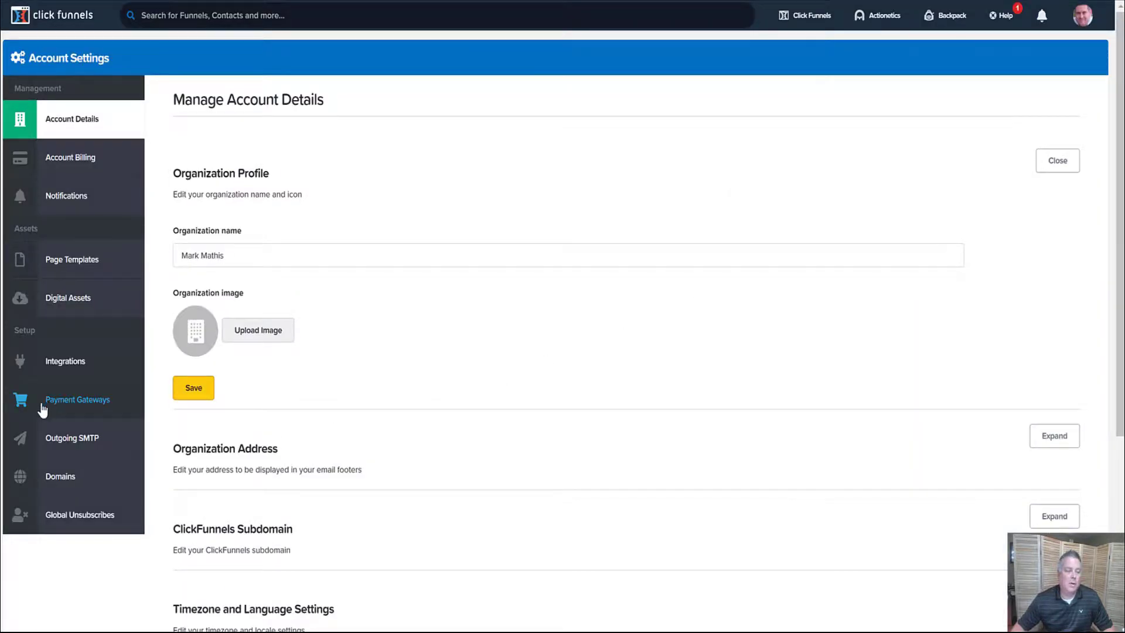
left_click(68, 478)
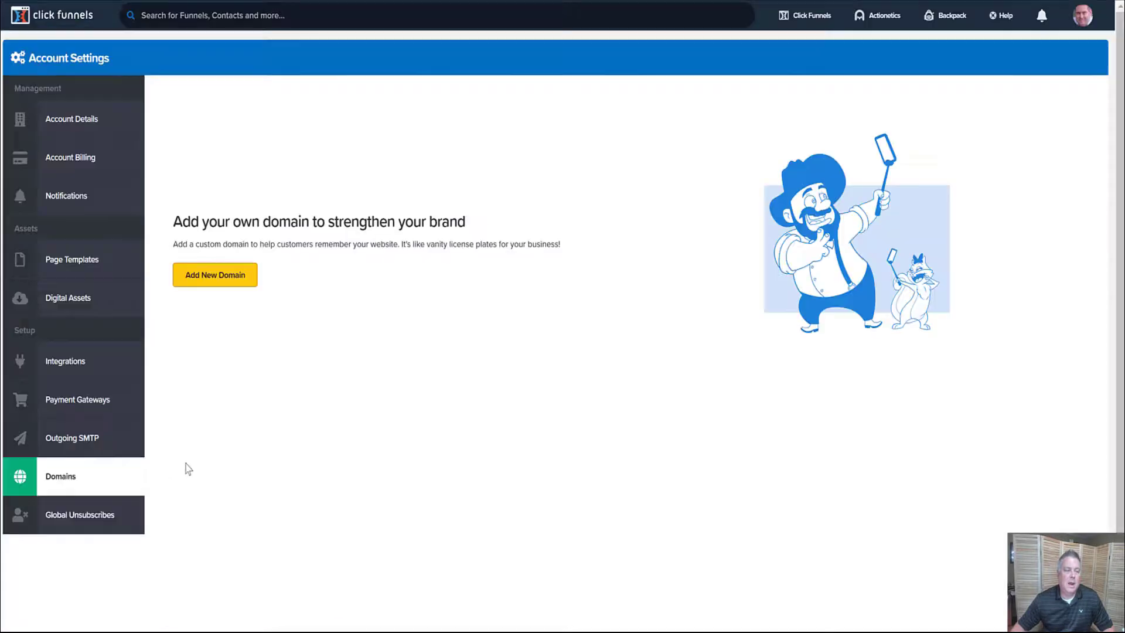
Step: Start registering a new domain and search the available domains for "dog" and "doghats"
left_click(235, 275)
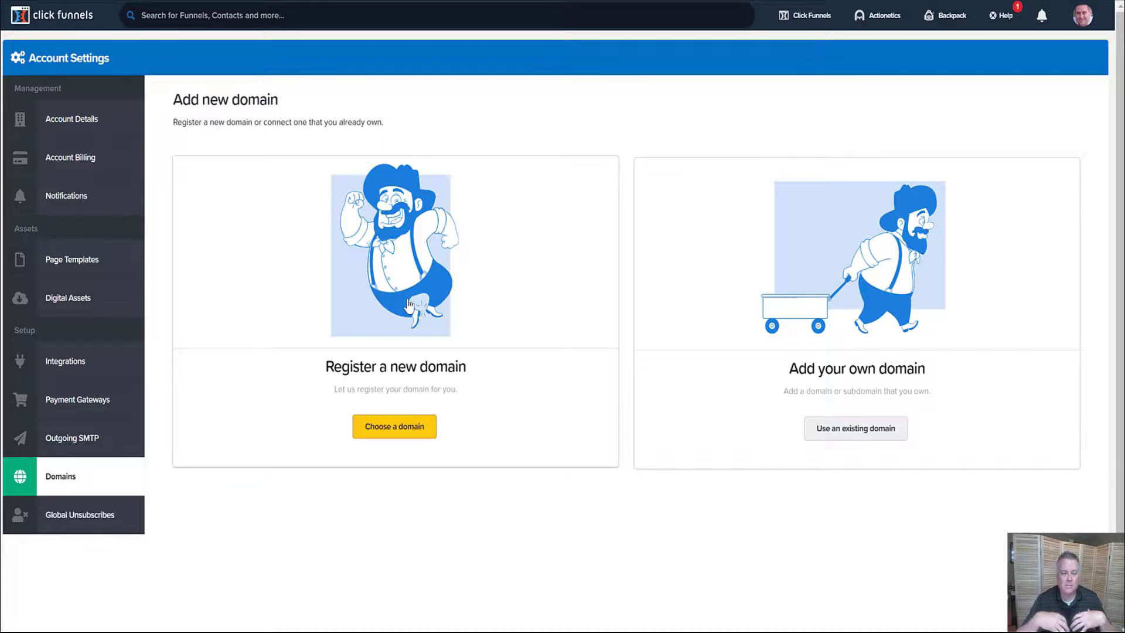
left_click(408, 429)
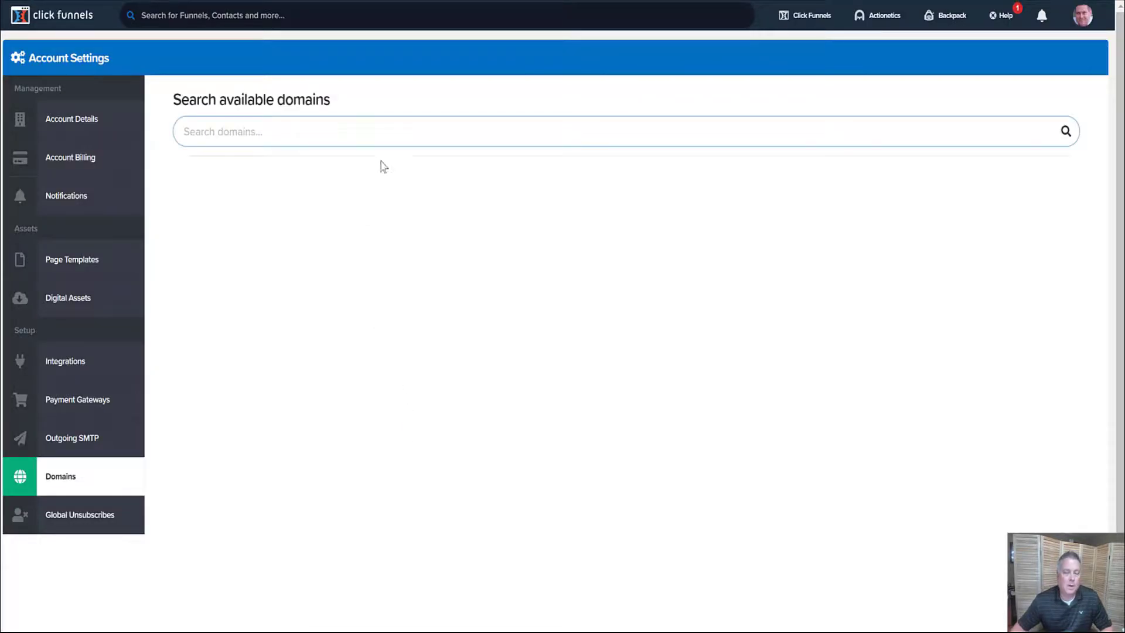
left_click(388, 137)
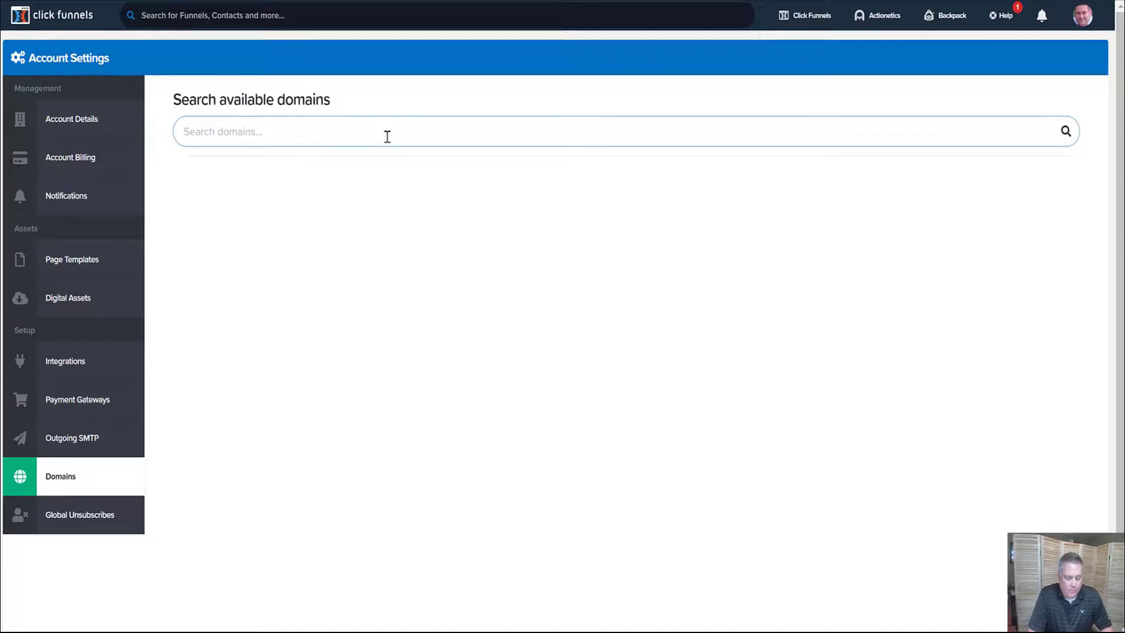
type("dog")
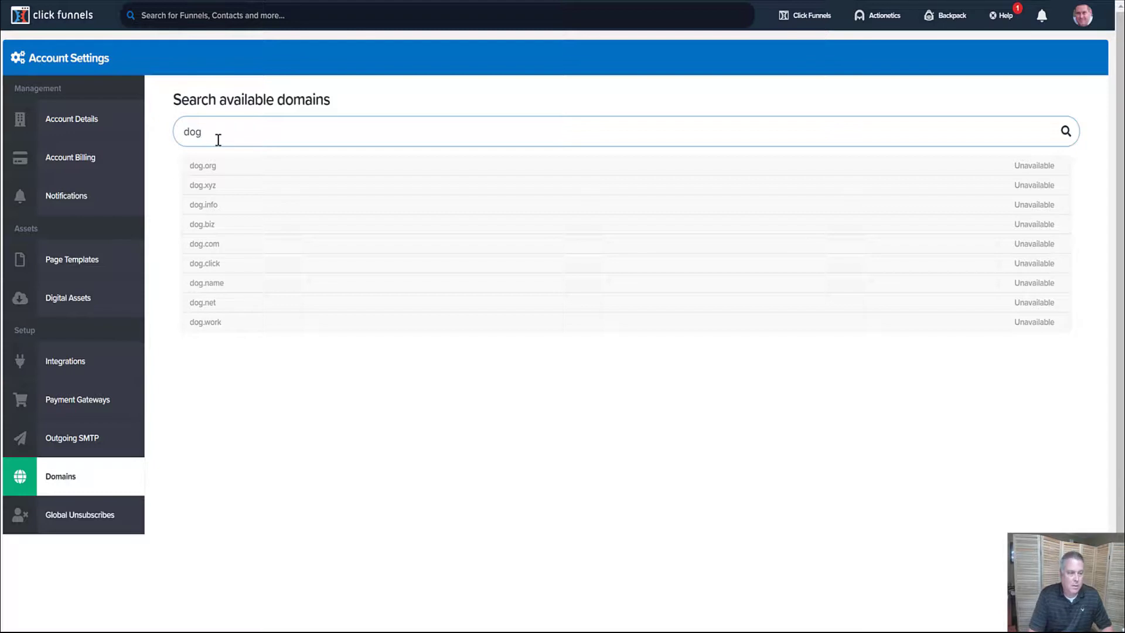
type("hats")
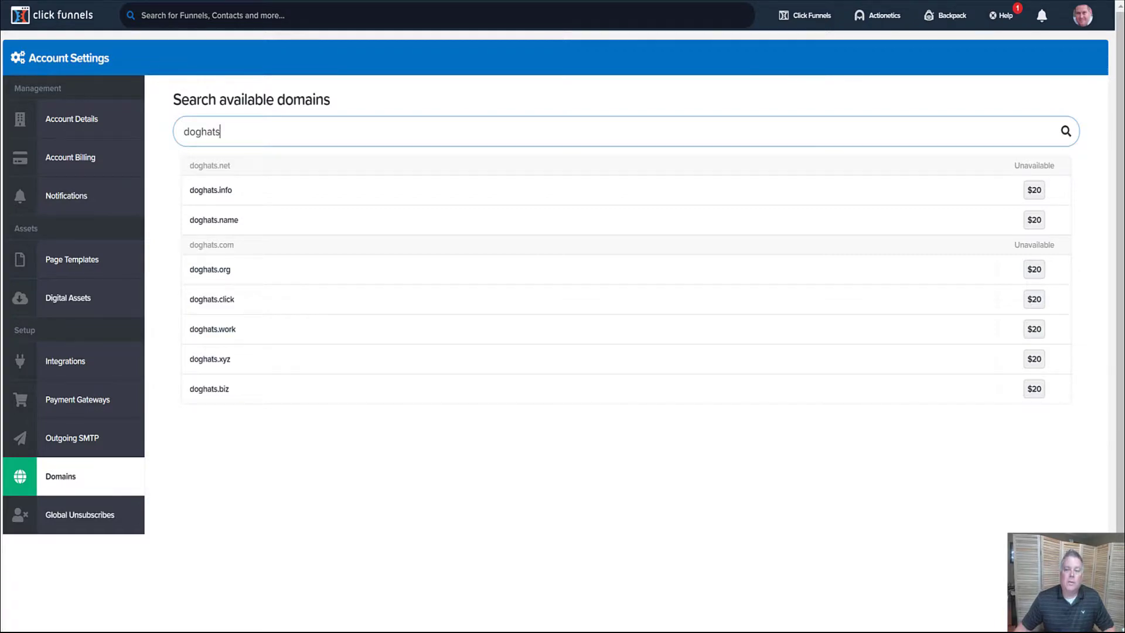
Step: Search Google for "domain name boy" in a new browser tab and open the Nameboy domain name generator
key("ctrl+t")
left_click(626, 214)
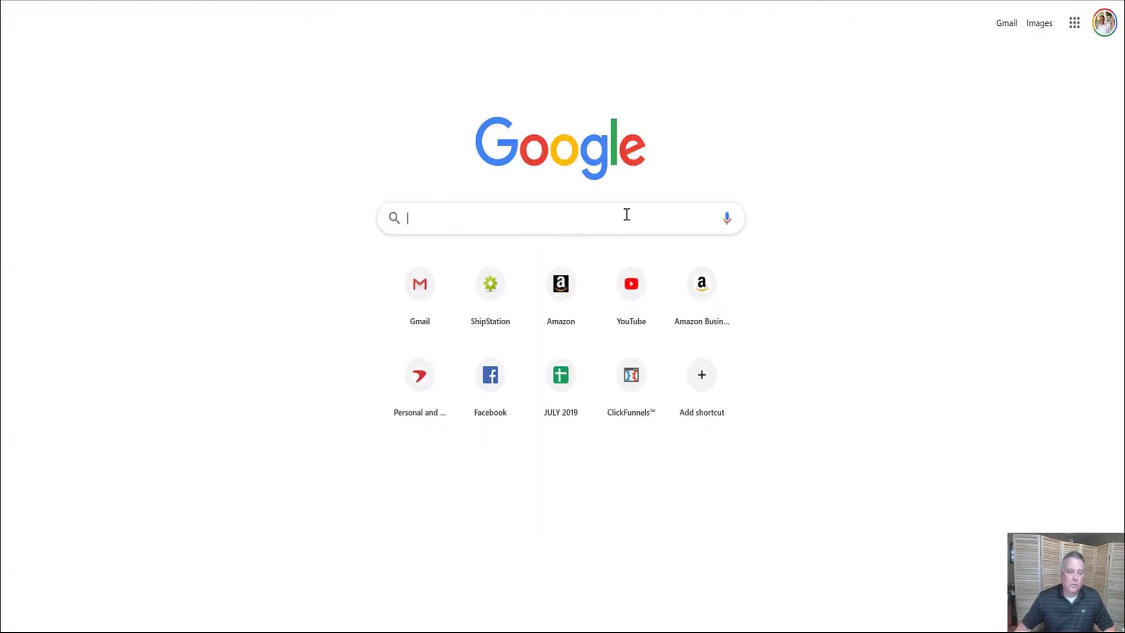
type("do")
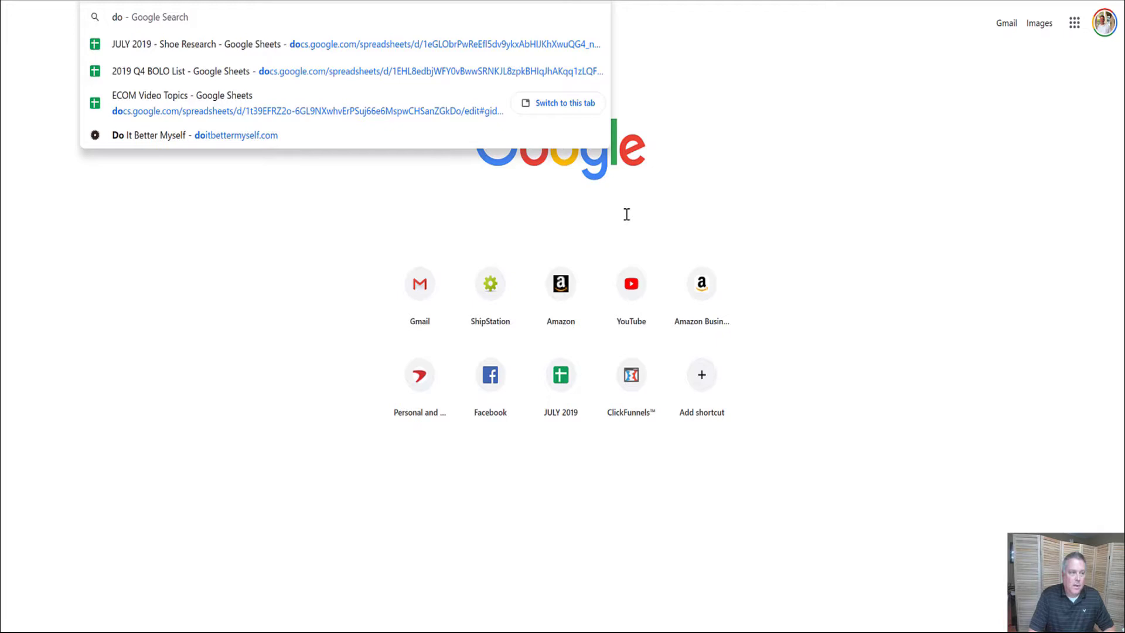
type("main nam")
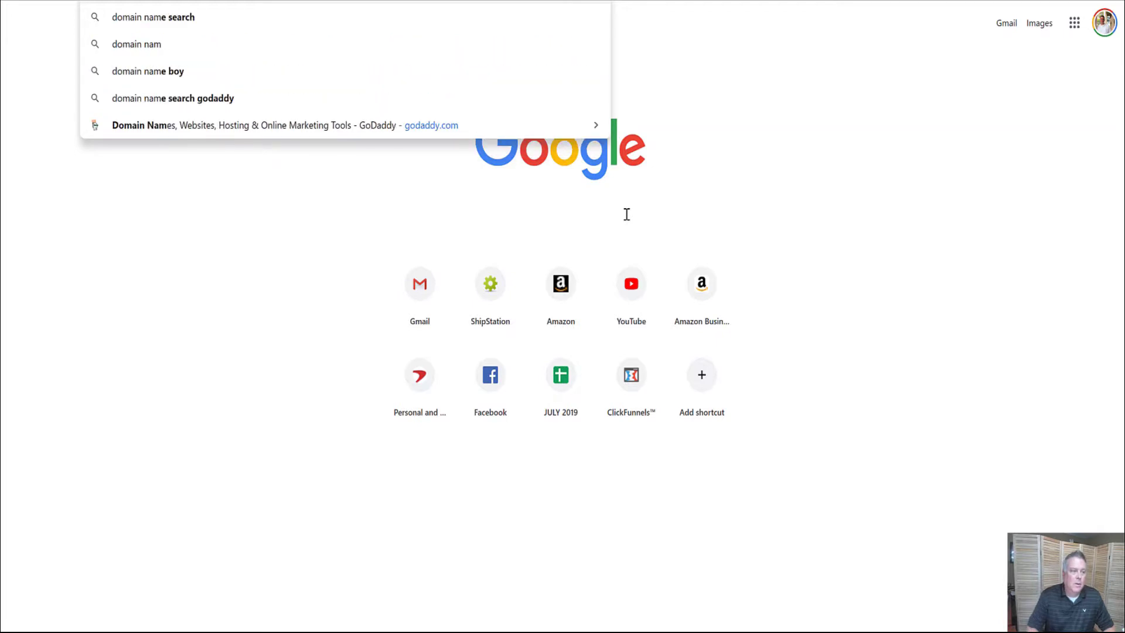
key("Down")
key("Down")
key("Return")
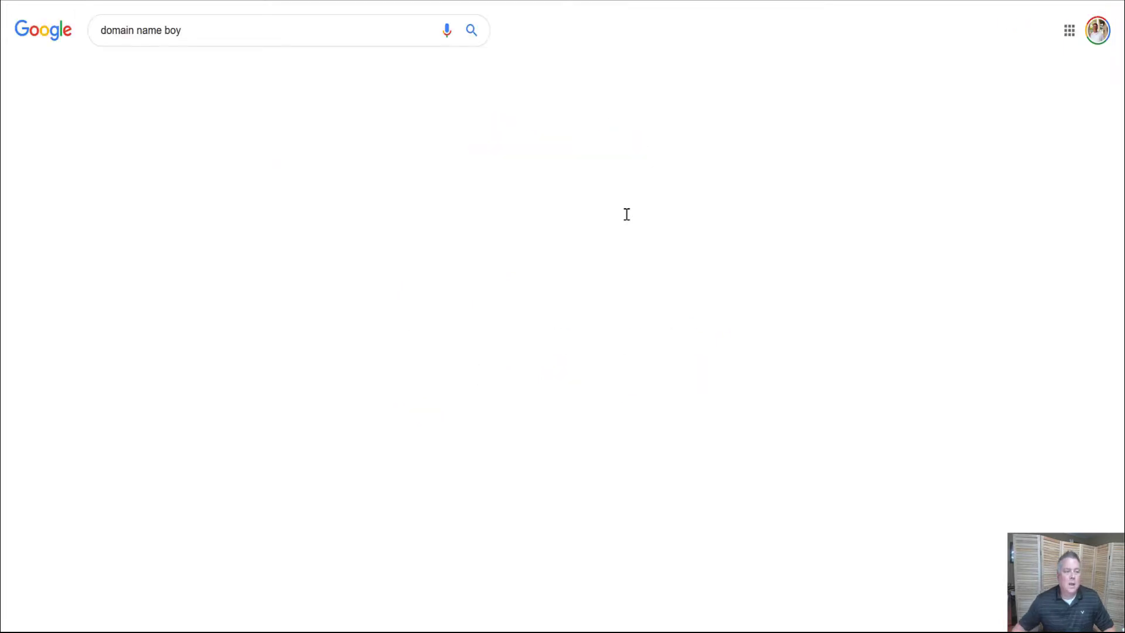
left_click(188, 228)
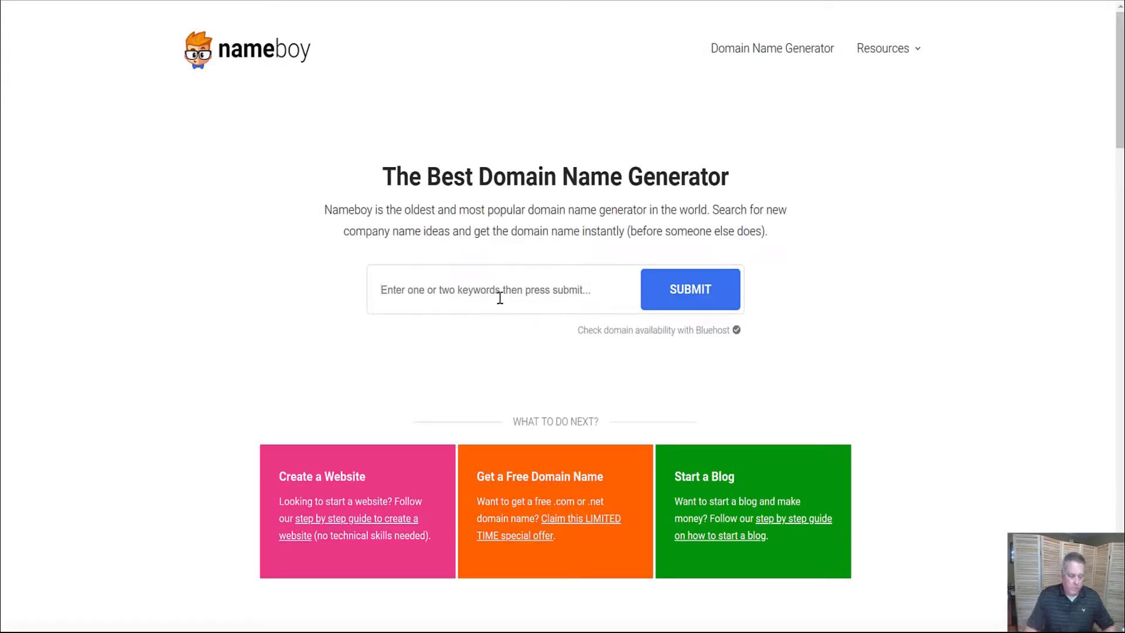
Step: Generate domain name ideas for the keywords "dog hats" and dismiss the Bluehost pop-up window
type("do")
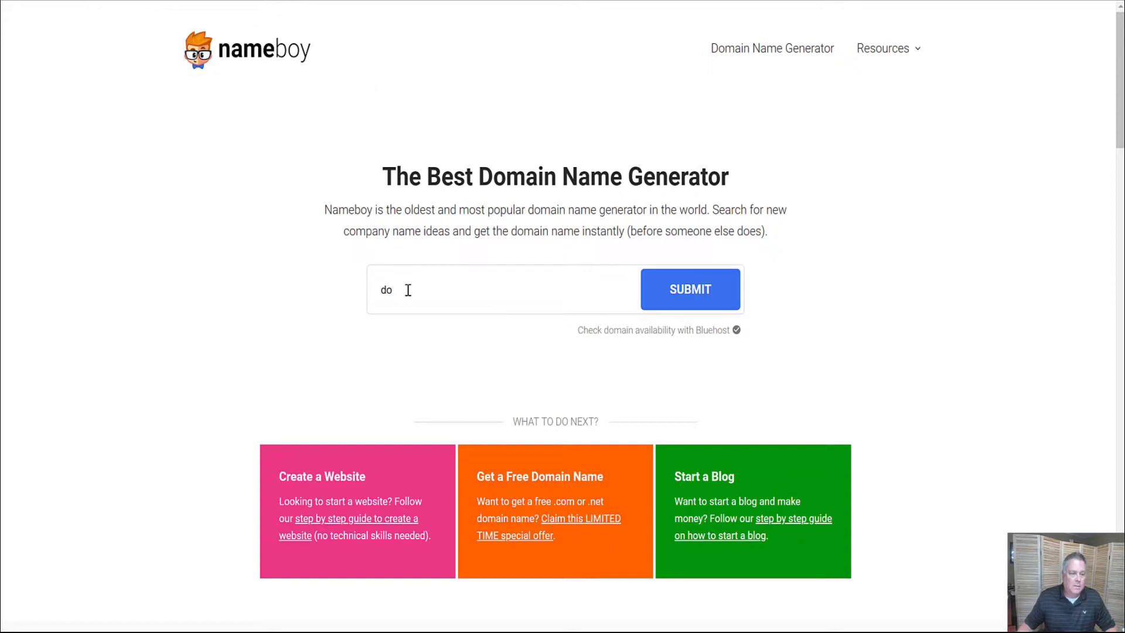
type("g ")
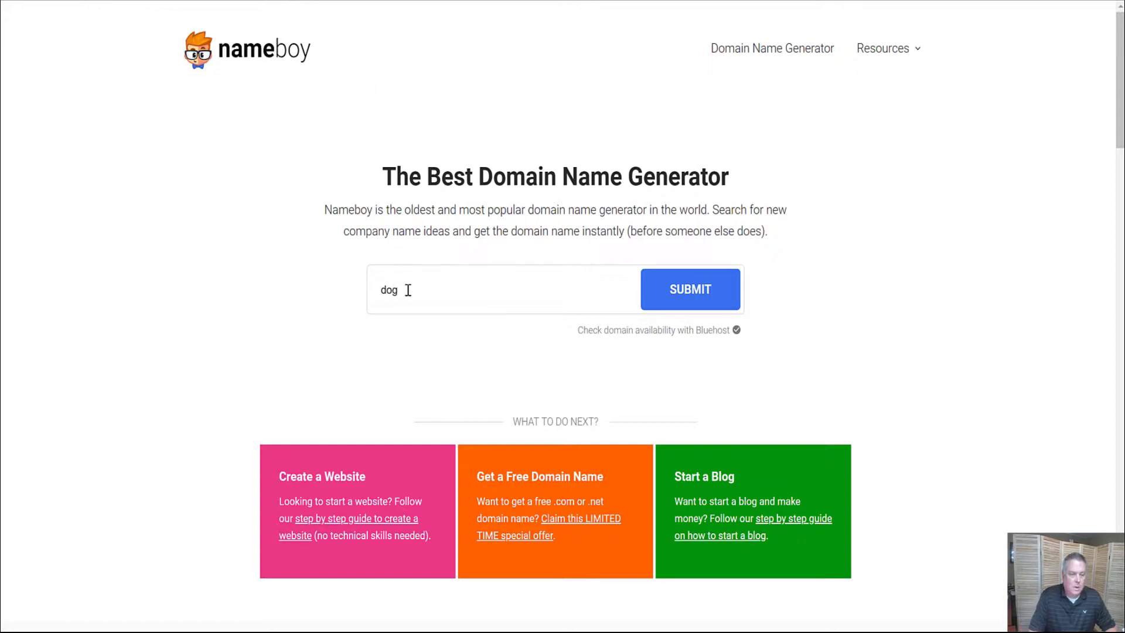
type("hats")
key("Return")
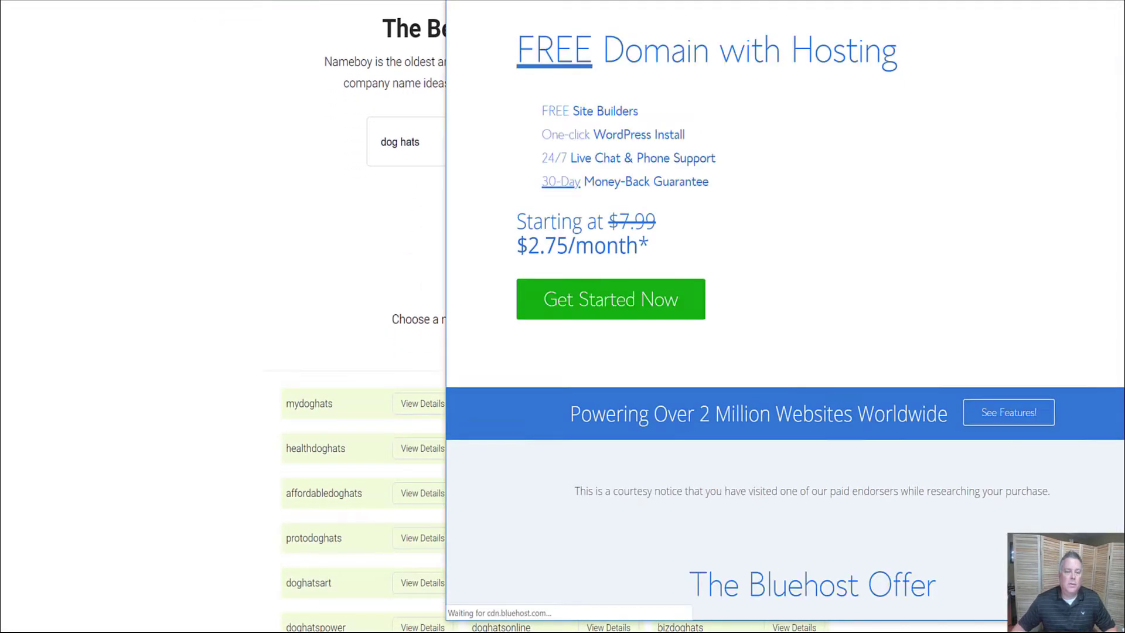
left_click(407, 274)
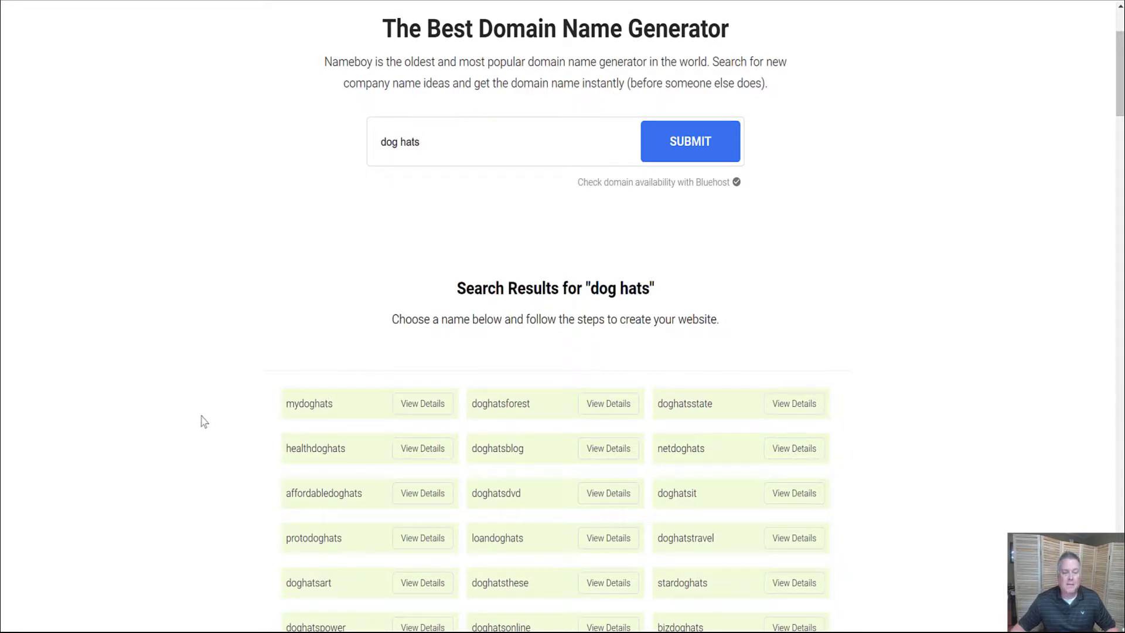
Step: Browse the generated dog hats names and view the details of the mydoghats suggestion
scroll(205, 418, "down", 1)
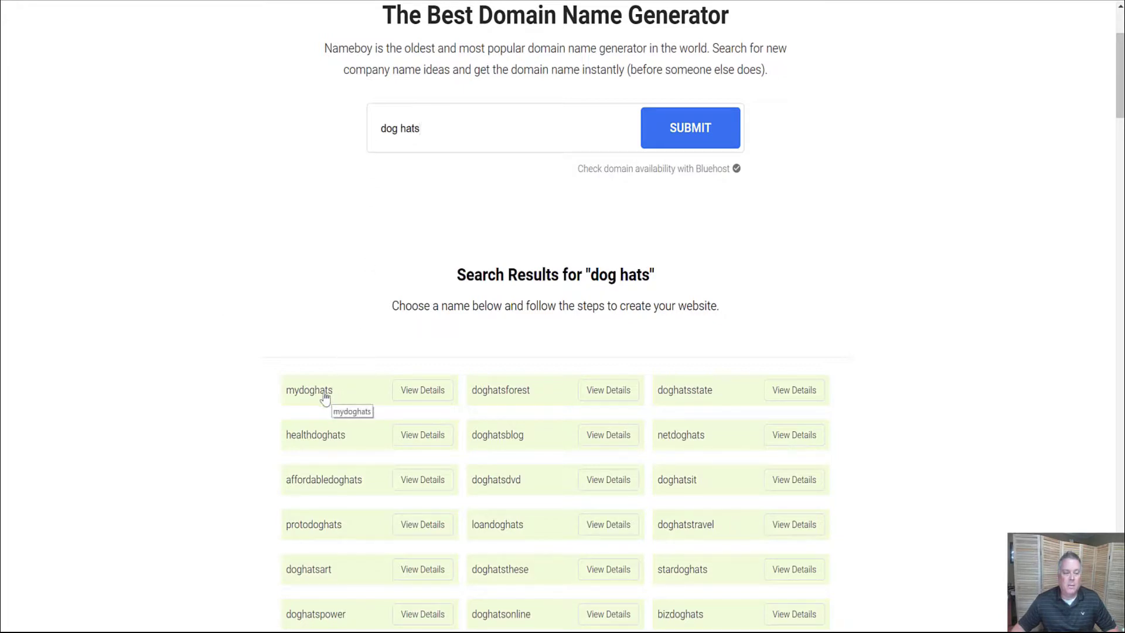
scroll(199, 447, "down", 3)
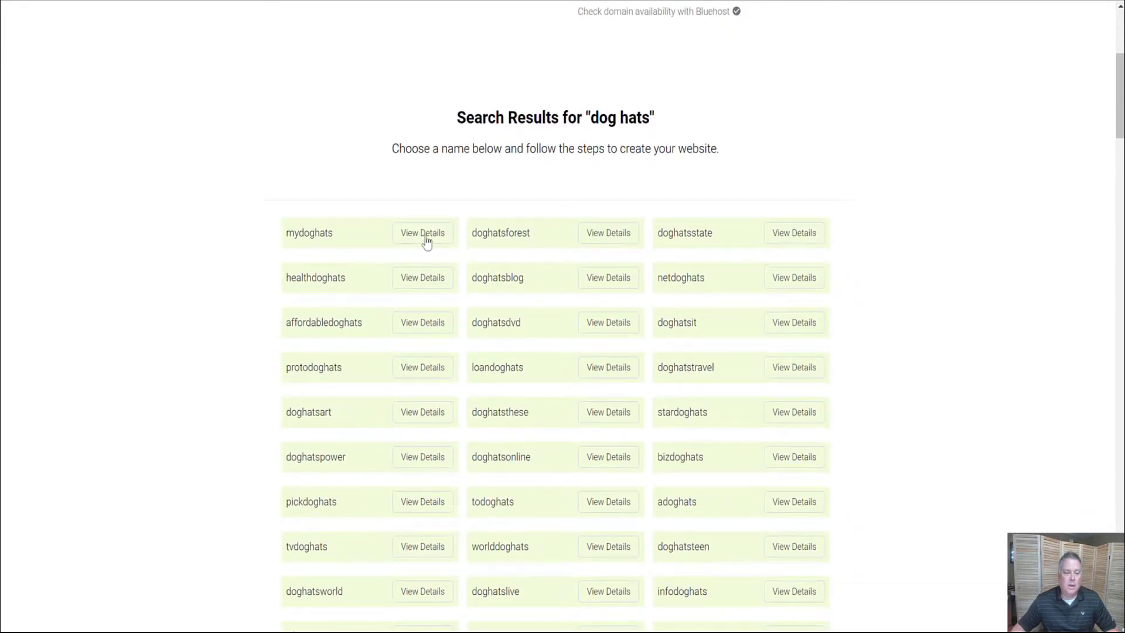
left_click(429, 237)
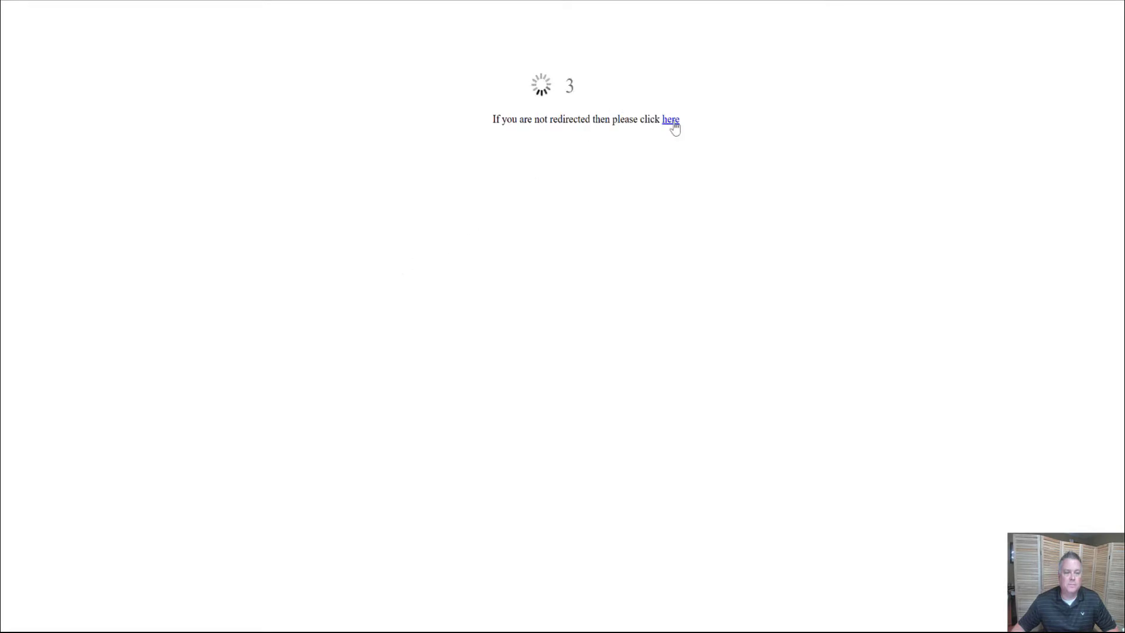
left_click(673, 122)
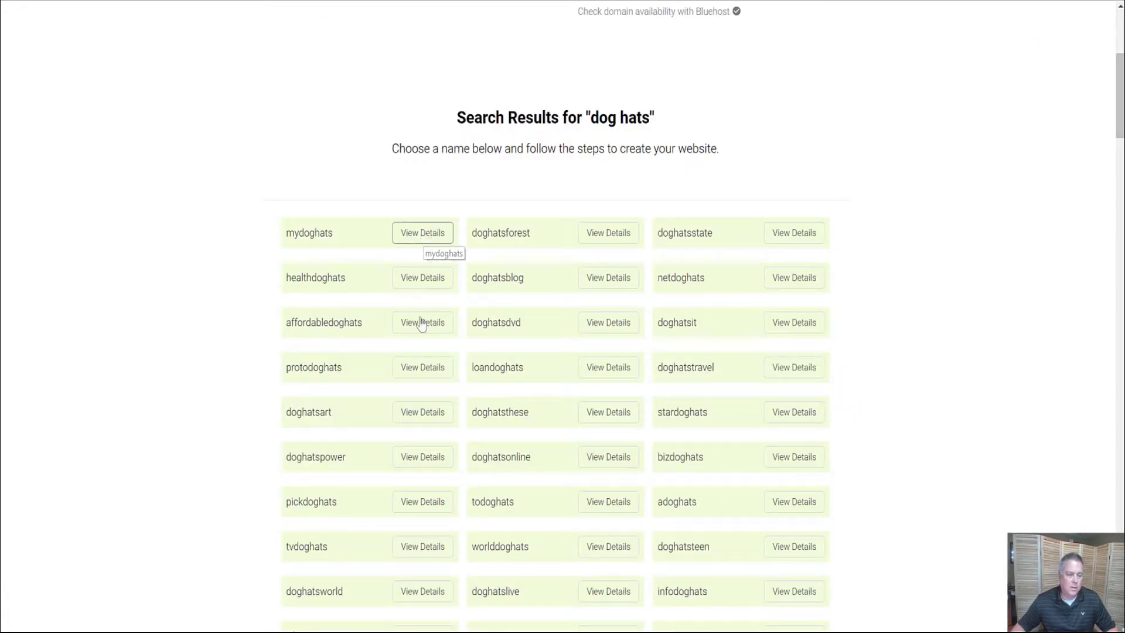
scroll(364, 350, "down", 6)
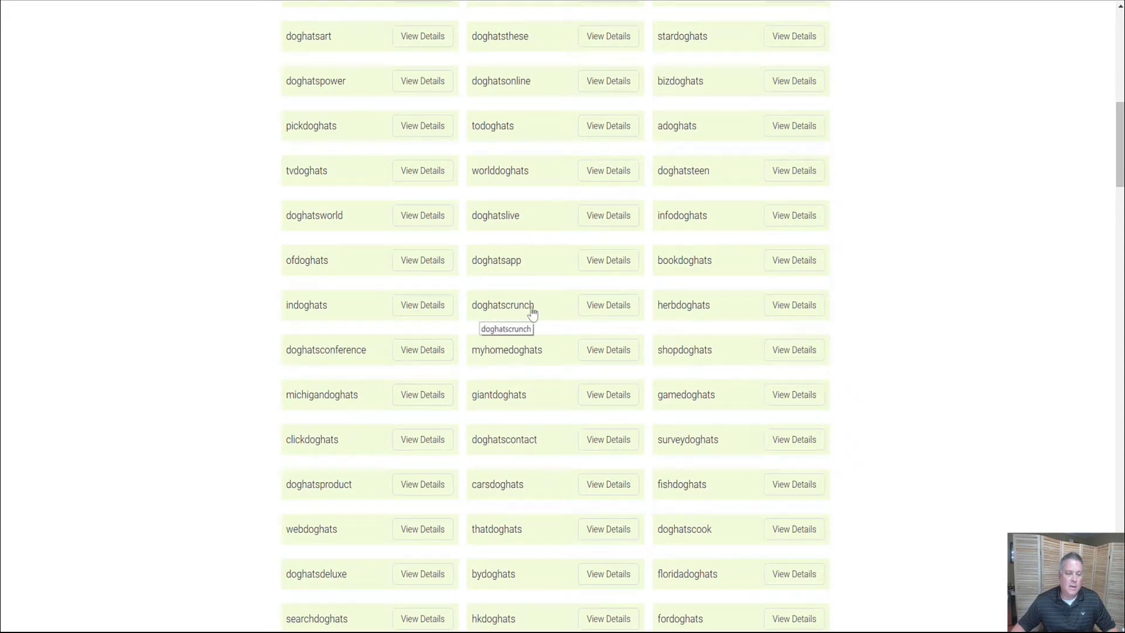
scroll(404, 270, "up", 3)
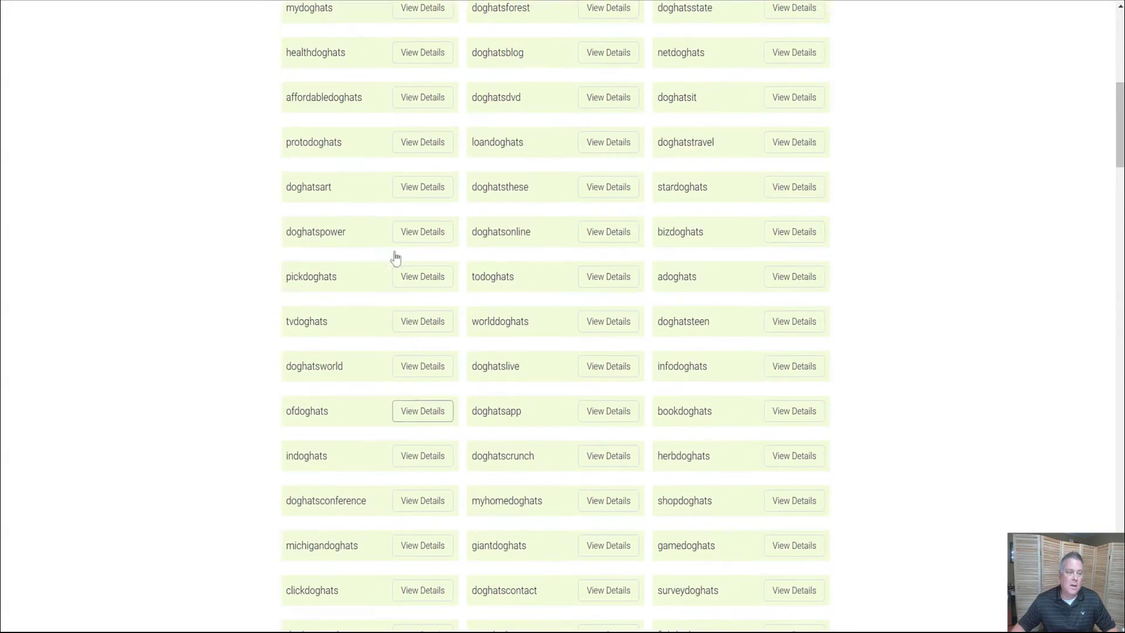
scroll(359, 108, "up", 1)
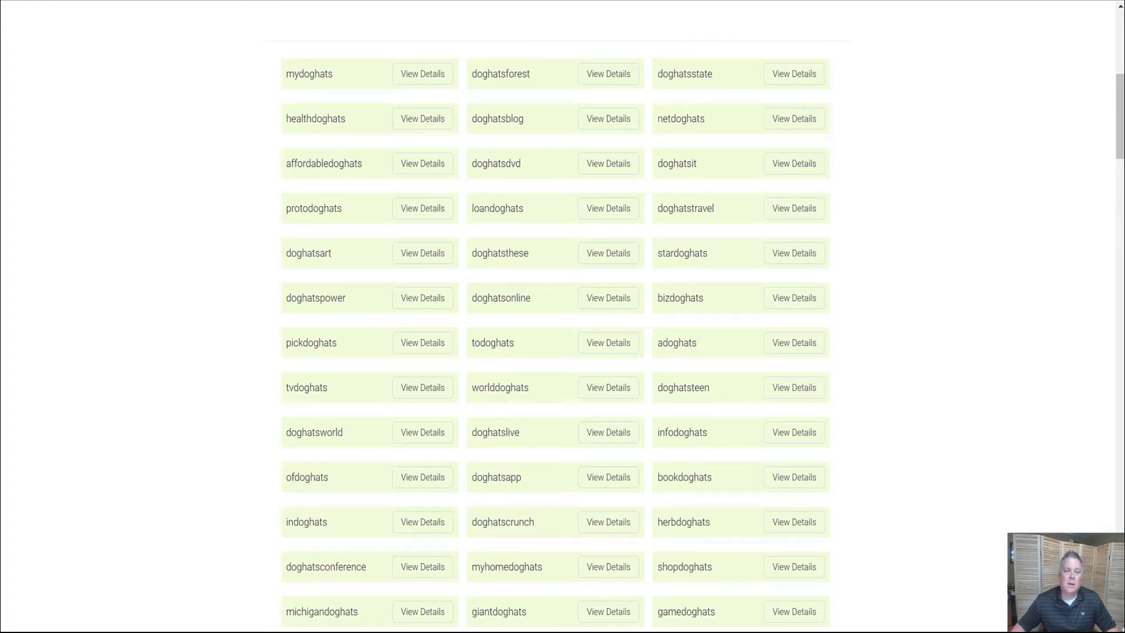
Step: Return to the ClickFunnels domain search and check the availability of mydoghats.com
key("ctrl+Tab")
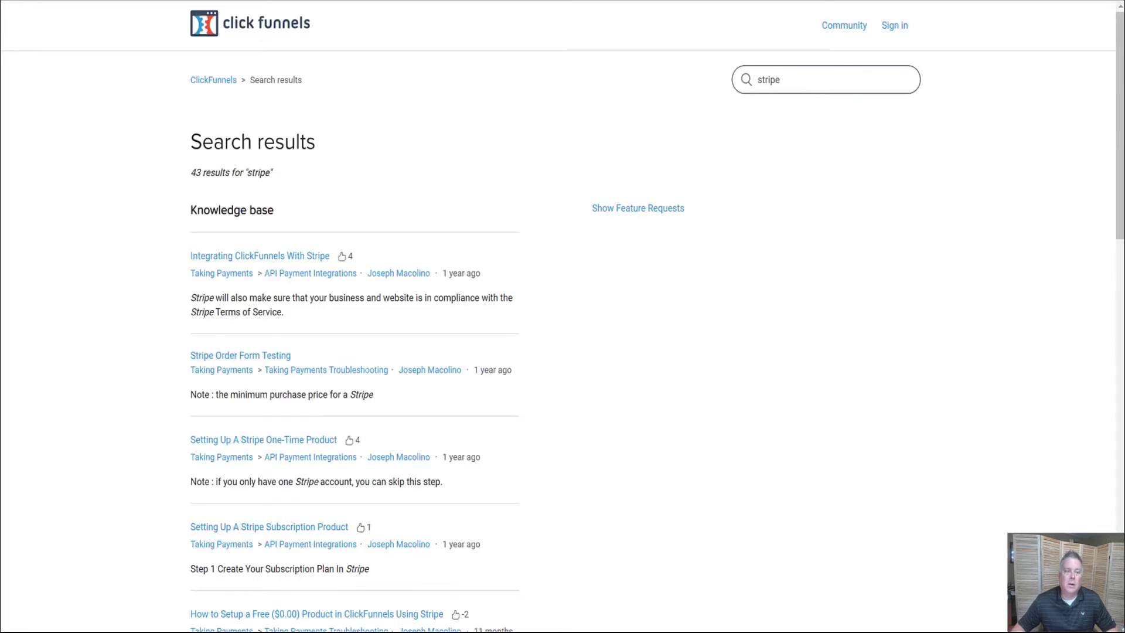
key("ctrl+shift+Tab")
triple_click(262, 148)
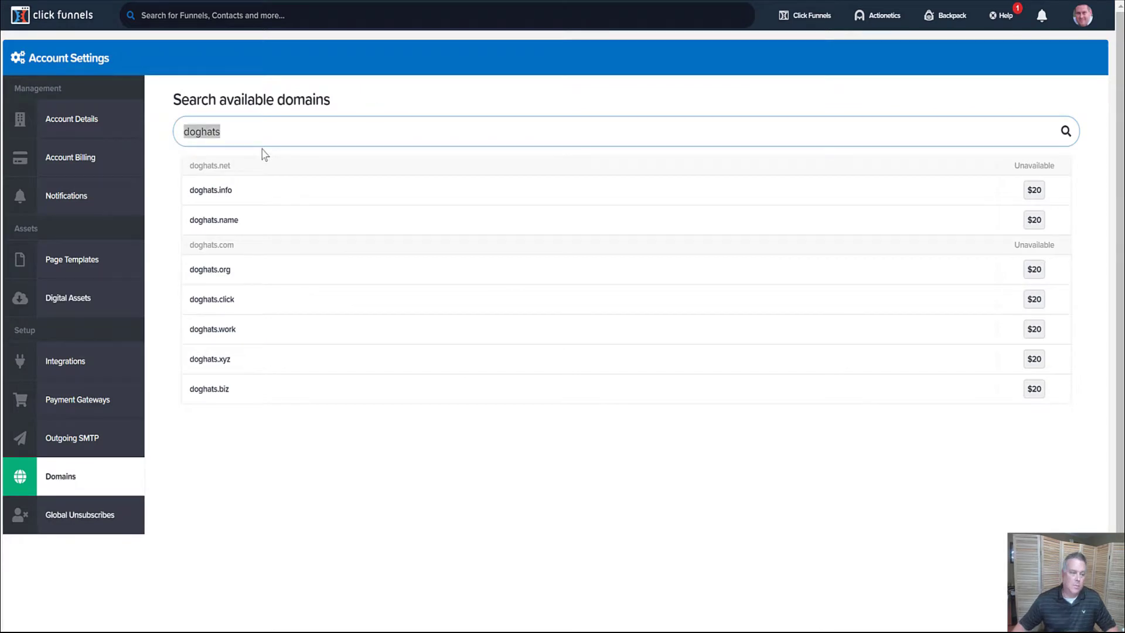
type("mydog")
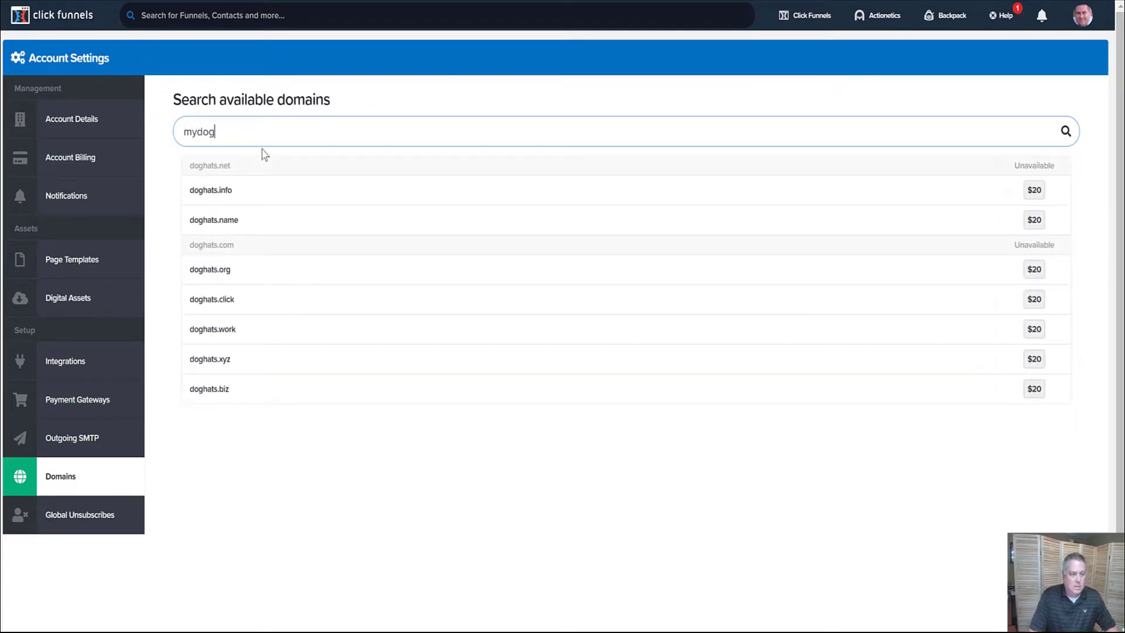
type("hats.com")
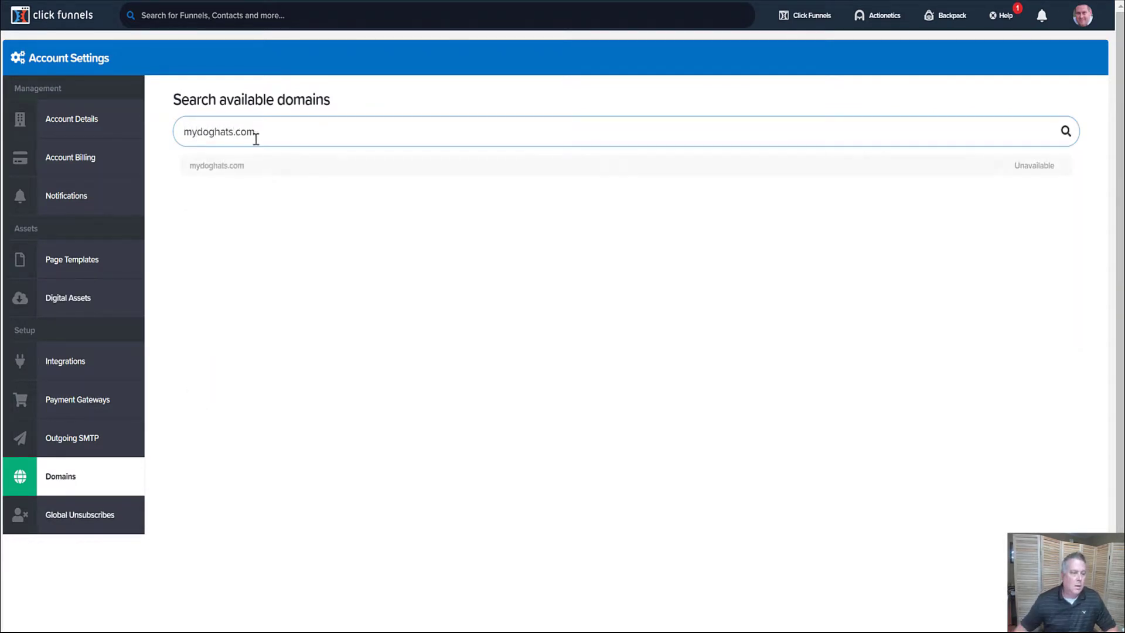
scroll(244, 182, "down", 1)
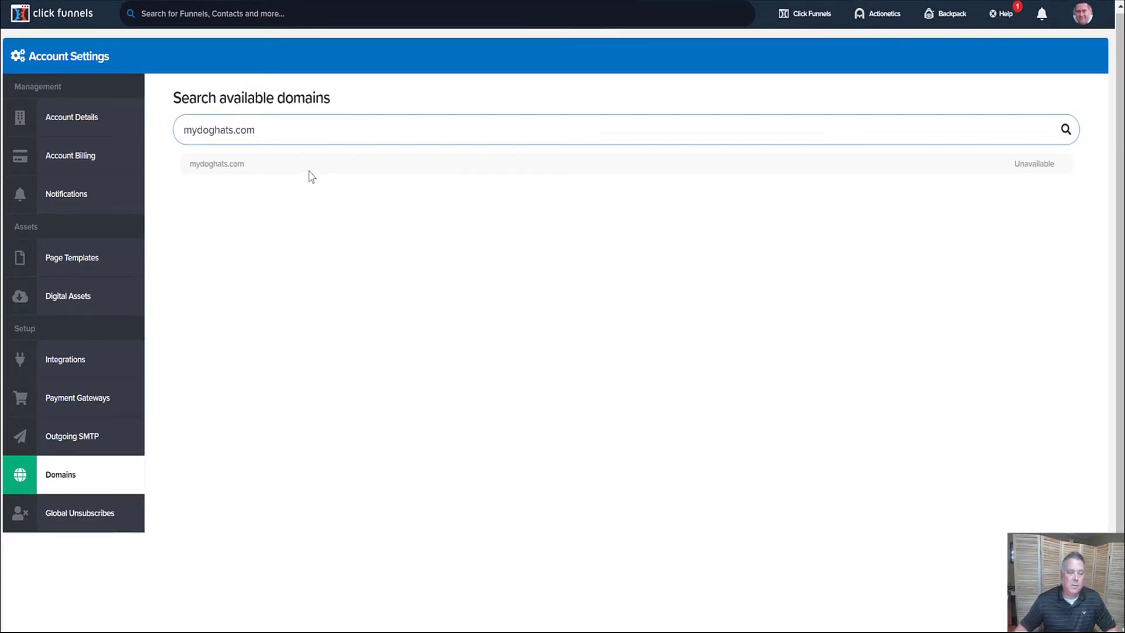
left_click(606, 292)
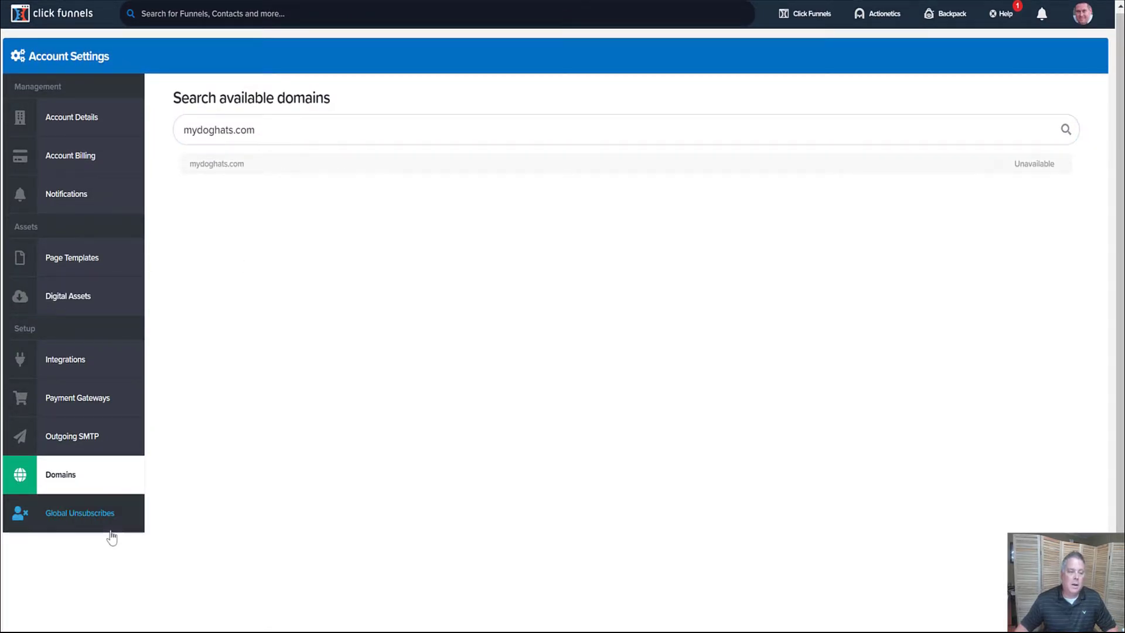
Step: Start adding a new domain using an existing one and dismiss the introductory video dialog
left_click(67, 482)
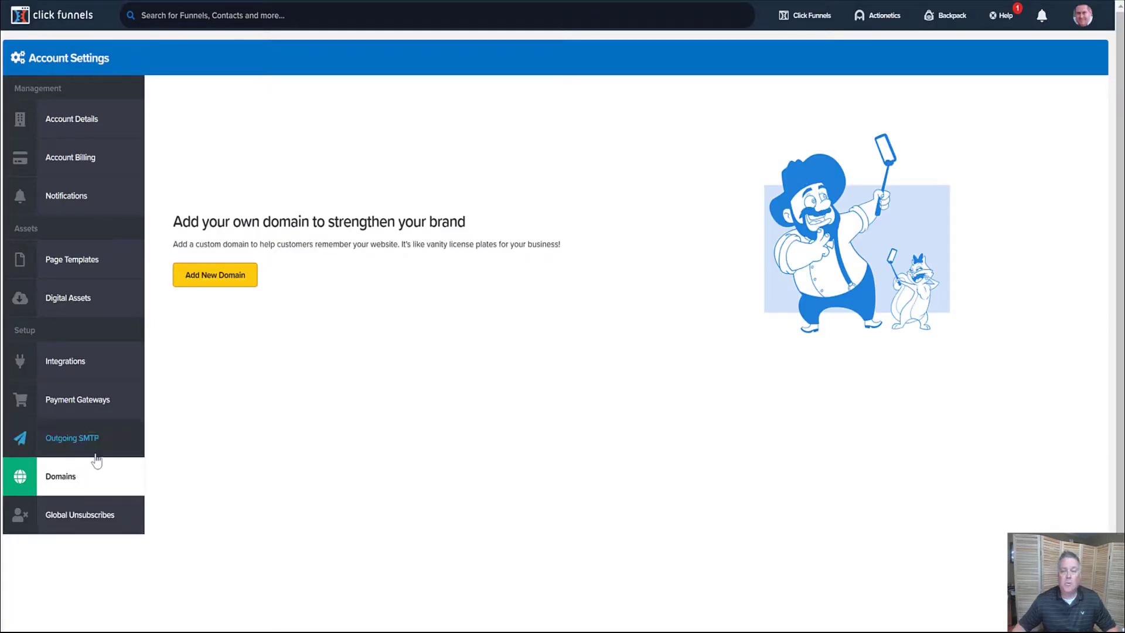
left_click(233, 279)
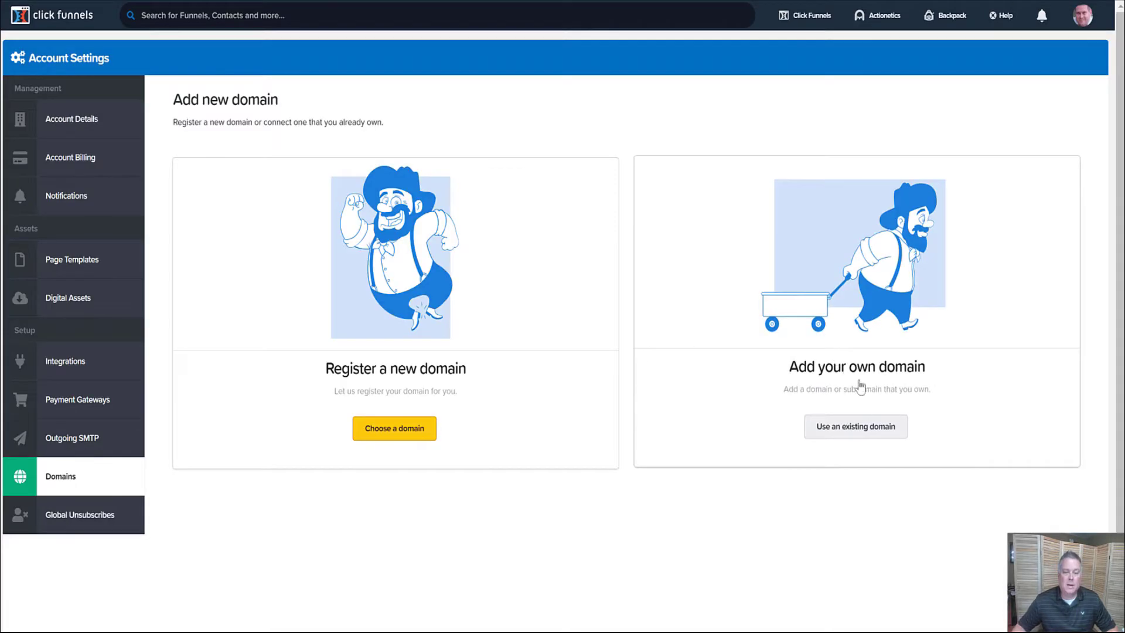
left_click(865, 423)
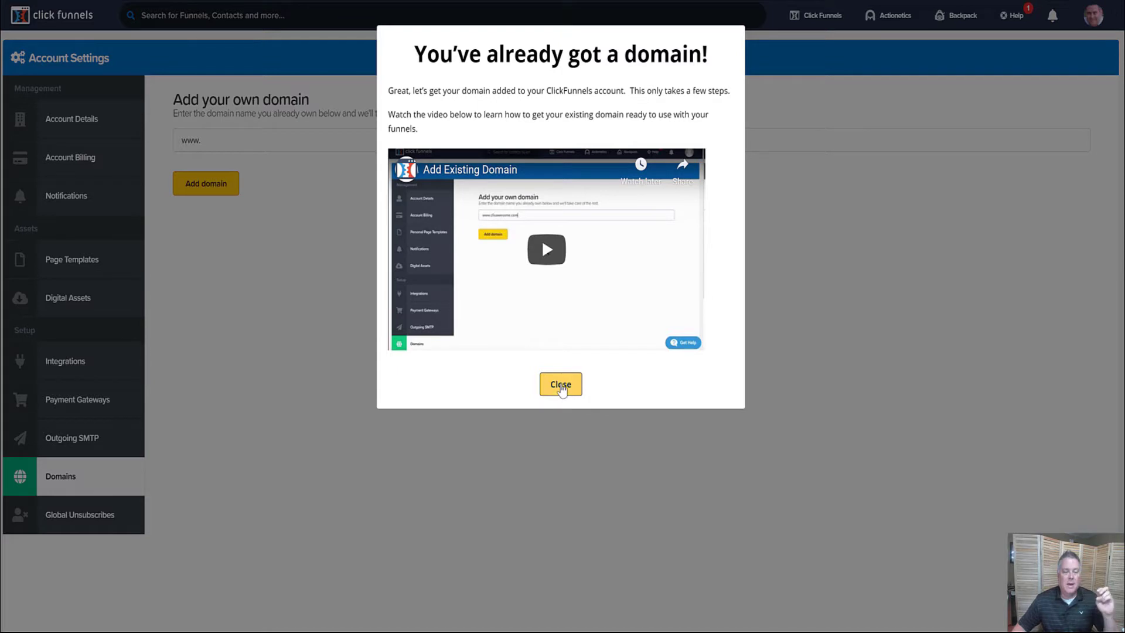
left_click(564, 383)
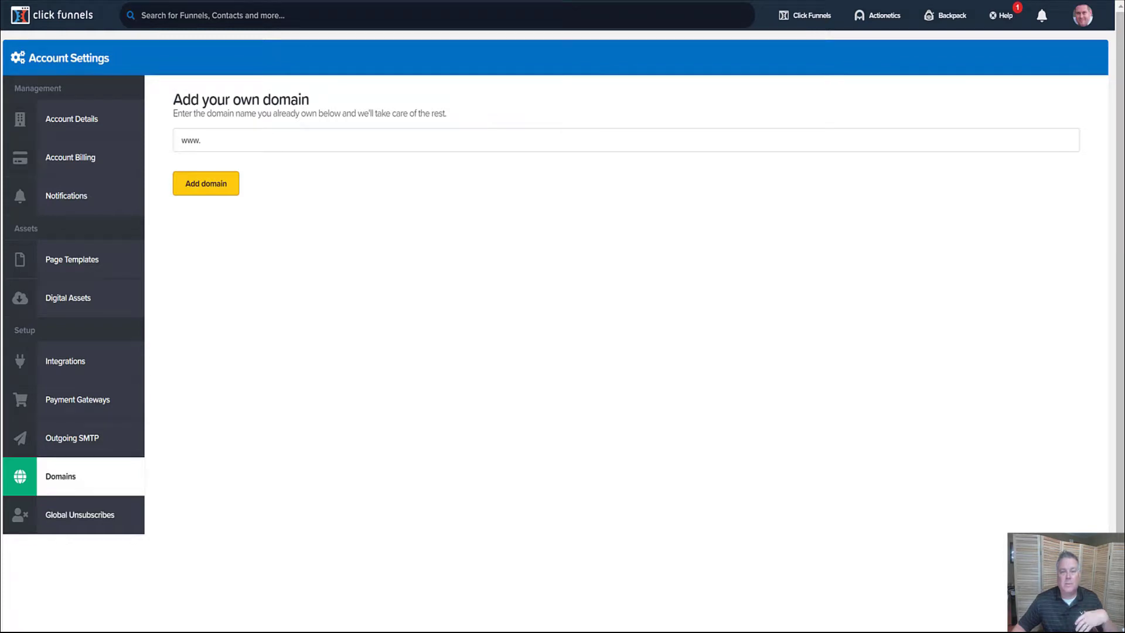
Step: Switch to the GoDaddy domain settings and open DNS management for the consulting domain
key("alt+Tab")
scroll(837, 285, "down", 4)
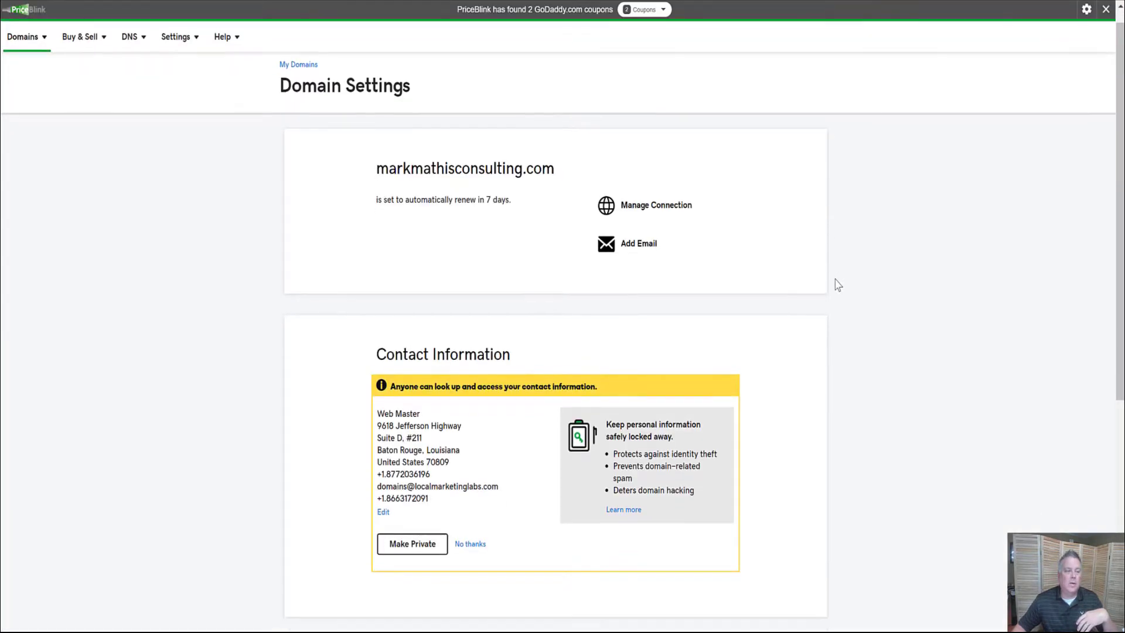
scroll(837, 285, "down", 4)
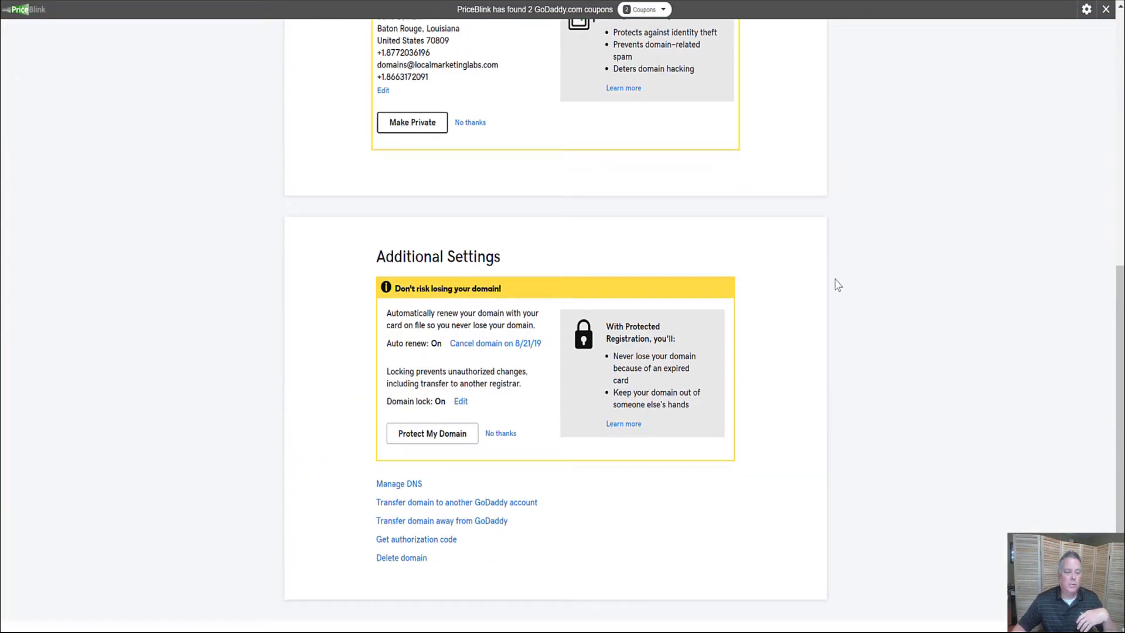
left_click(413, 486)
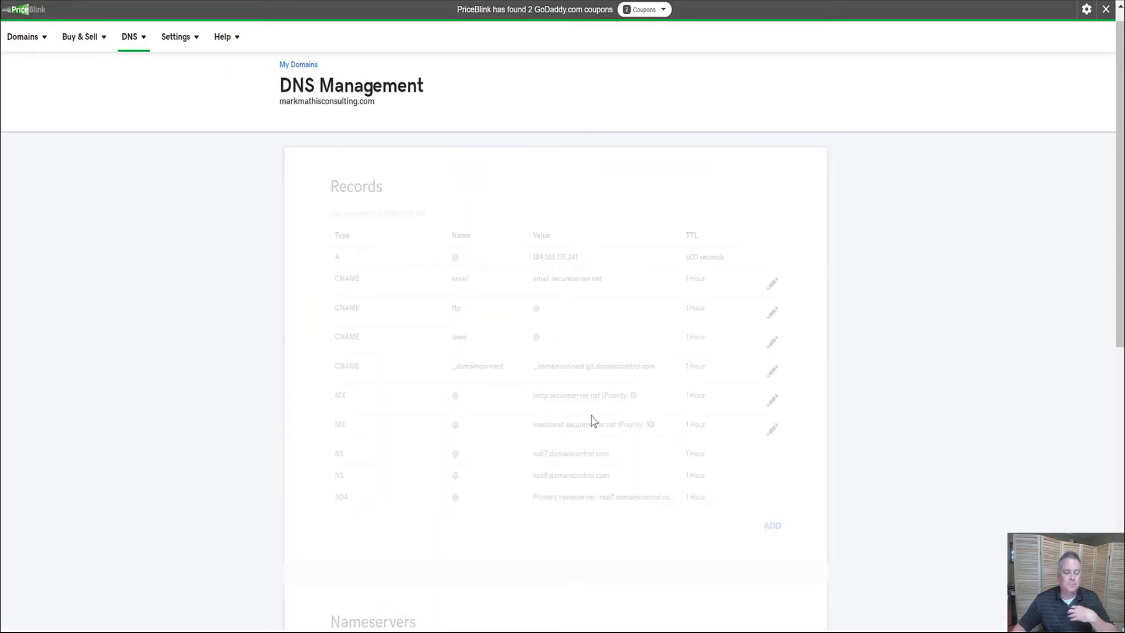
Step: Open the www CNAME record for editing and view its available TTL options
scroll(620, 417, "down", 2)
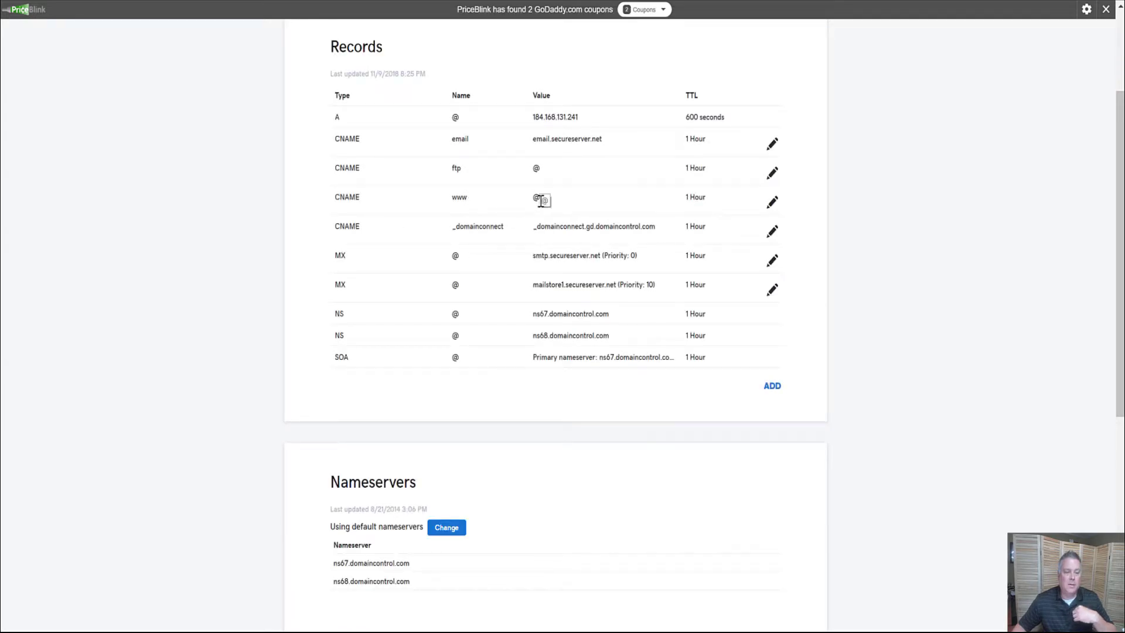
left_click(773, 203)
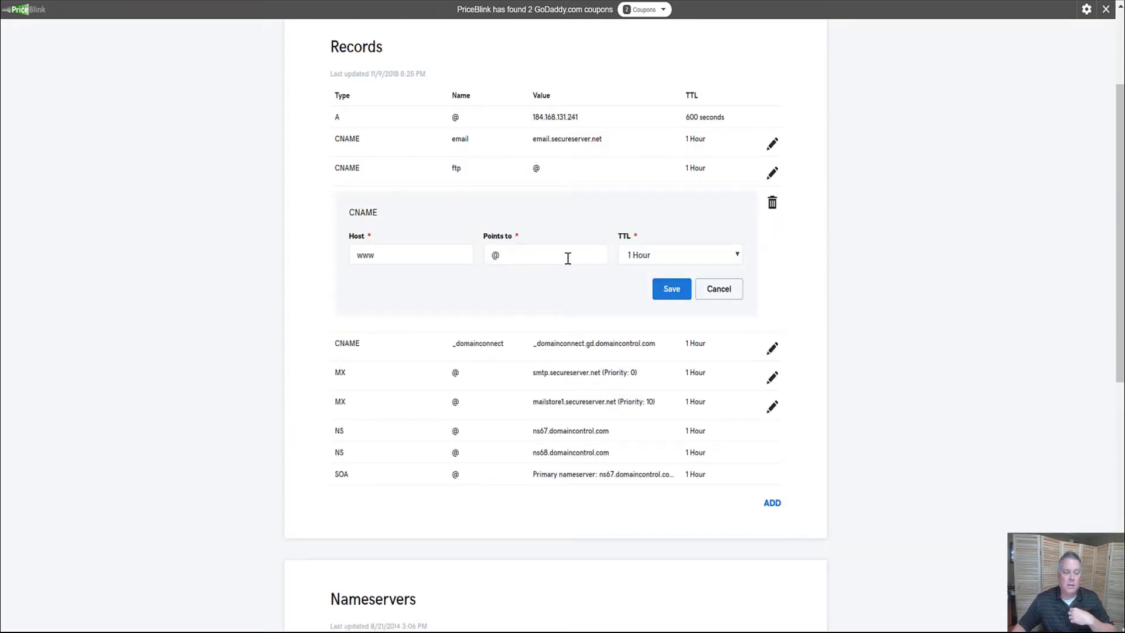
left_click(656, 257)
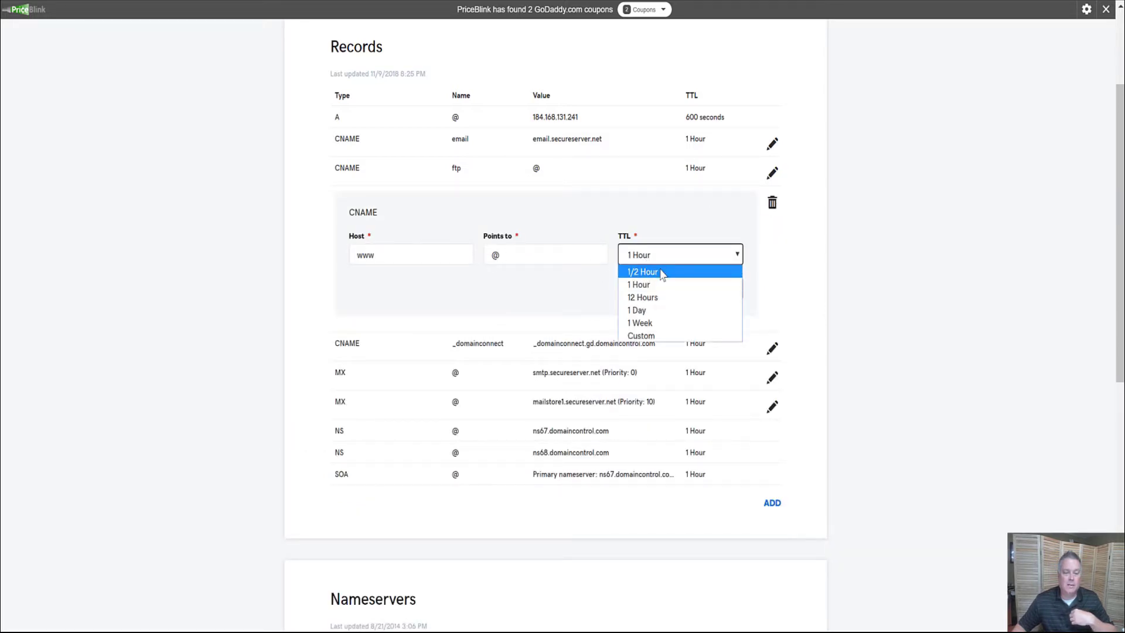
left_click(863, 321)
Step: Examine the domain forwarding address, forward type and masking settings, and leave them without saving
scroll(859, 388, "down", 8)
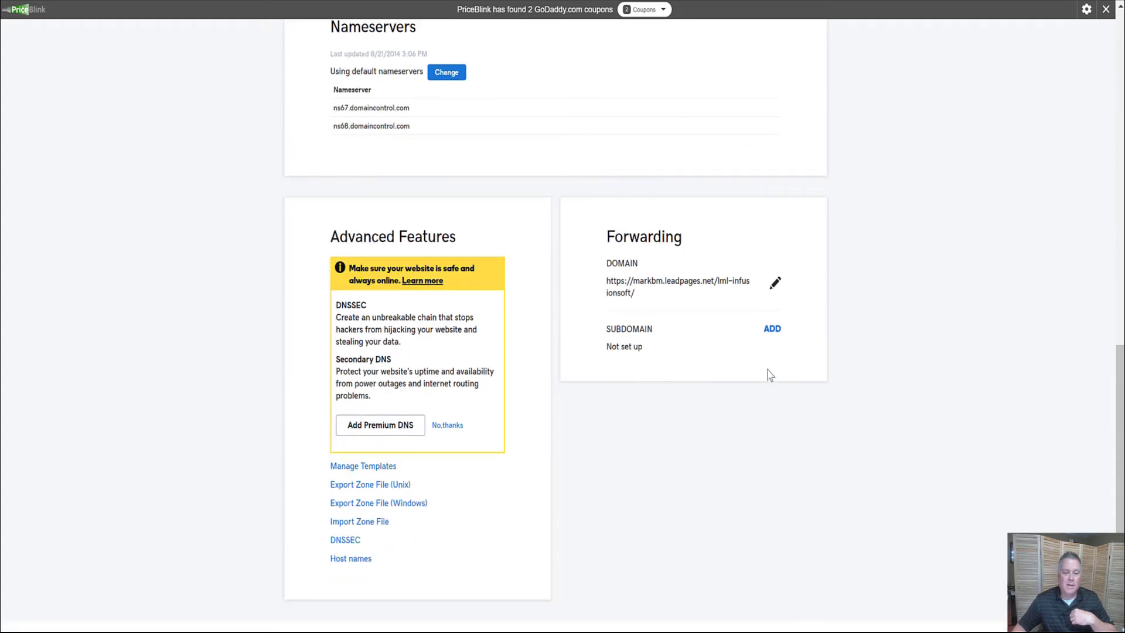
left_click(777, 286)
left_click(646, 316)
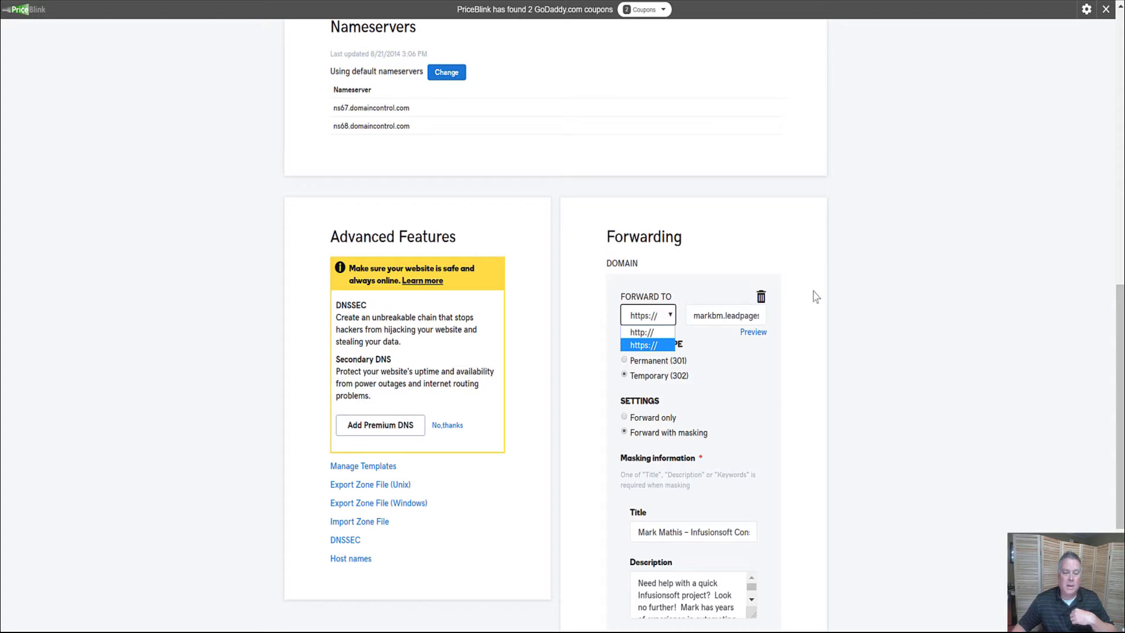
left_click(844, 298)
left_click_drag(719, 314, 792, 324)
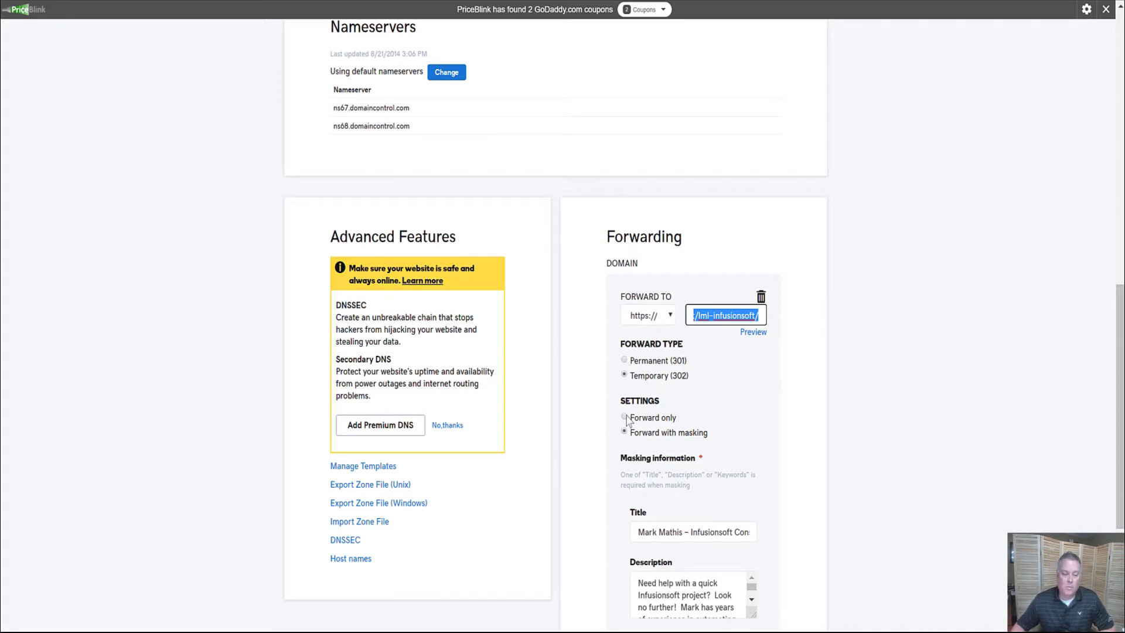
scroll(689, 469, "down", 5)
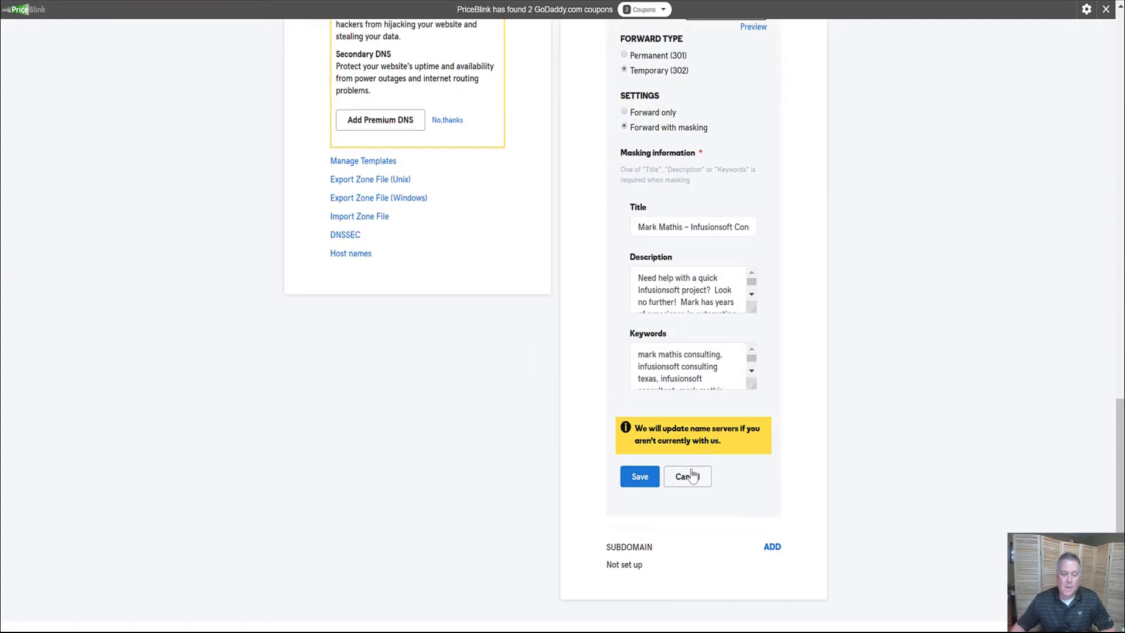
left_click(692, 476)
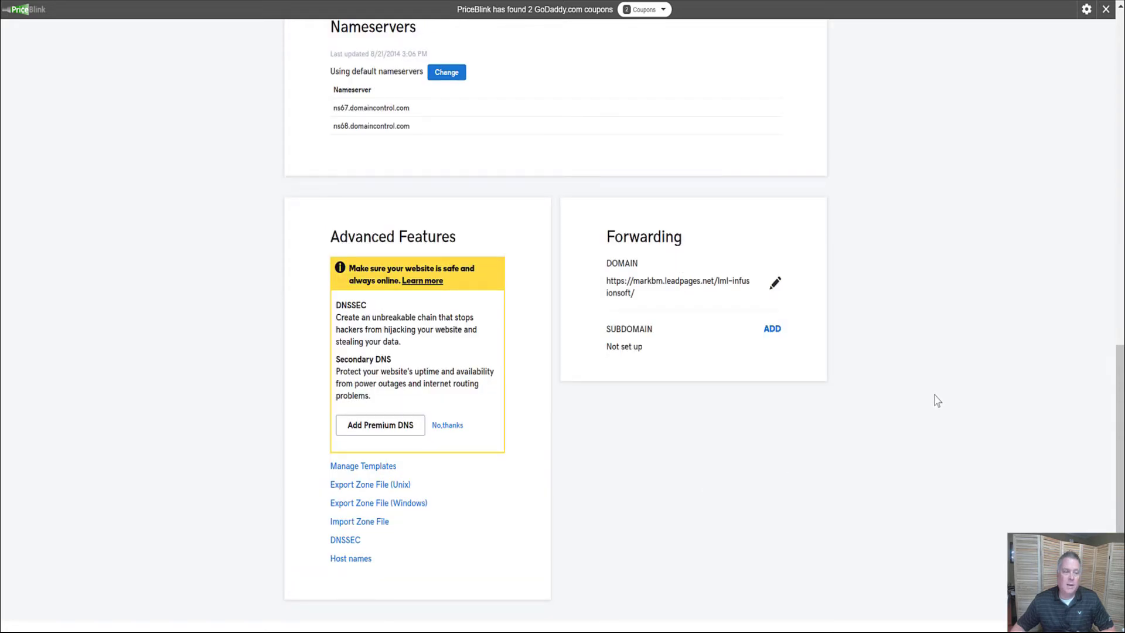